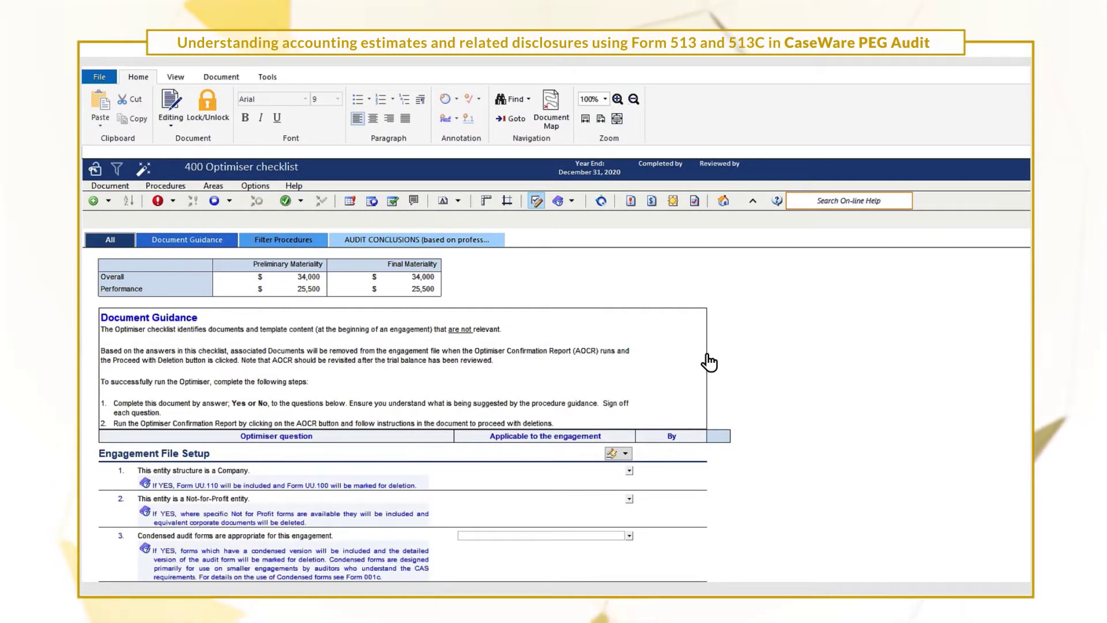
Step: In the Optimiser checklist, answer No to condensed audit forms (question 3) and Yes to estimates (question 12)
{"action": "scroll", "coordinate": [709, 362], "scroll_direction": "down", "scroll_amount": 5}
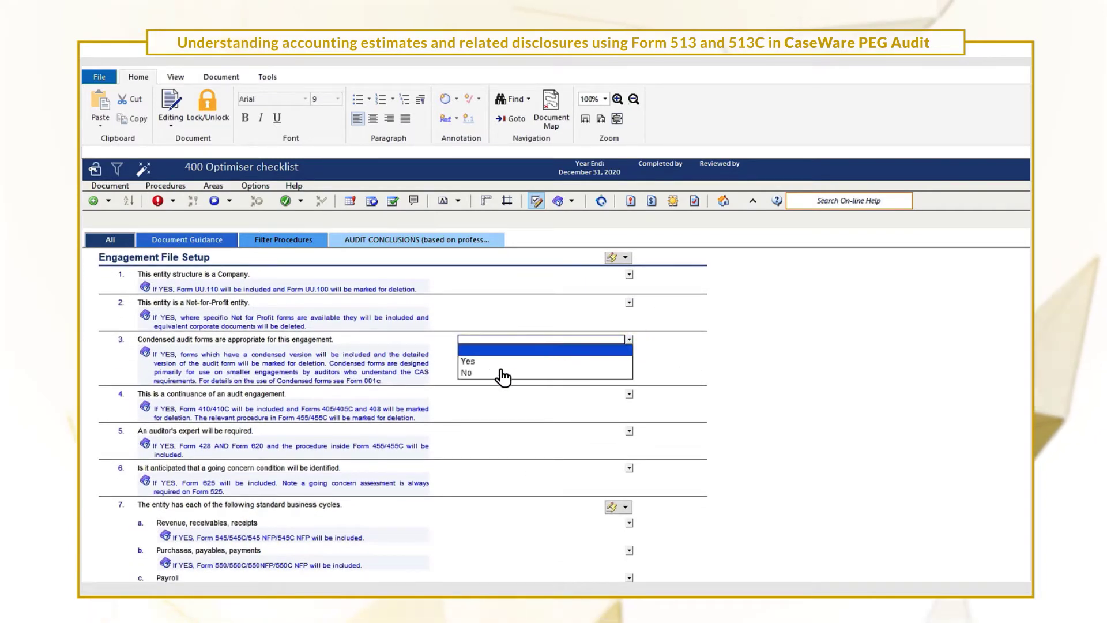
{"action": "left_click", "coordinate": [466, 373]}
{"action": "scroll", "coordinate": [467, 383], "scroll_direction": "down", "scroll_amount": 6}
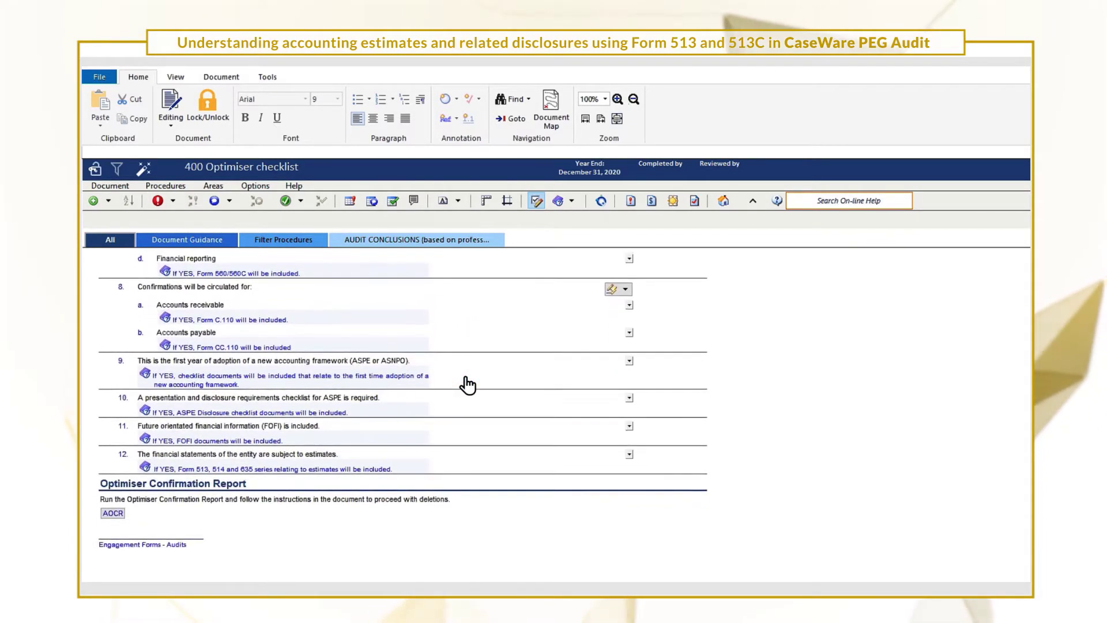
{"action": "left_click", "coordinate": [629, 455]}
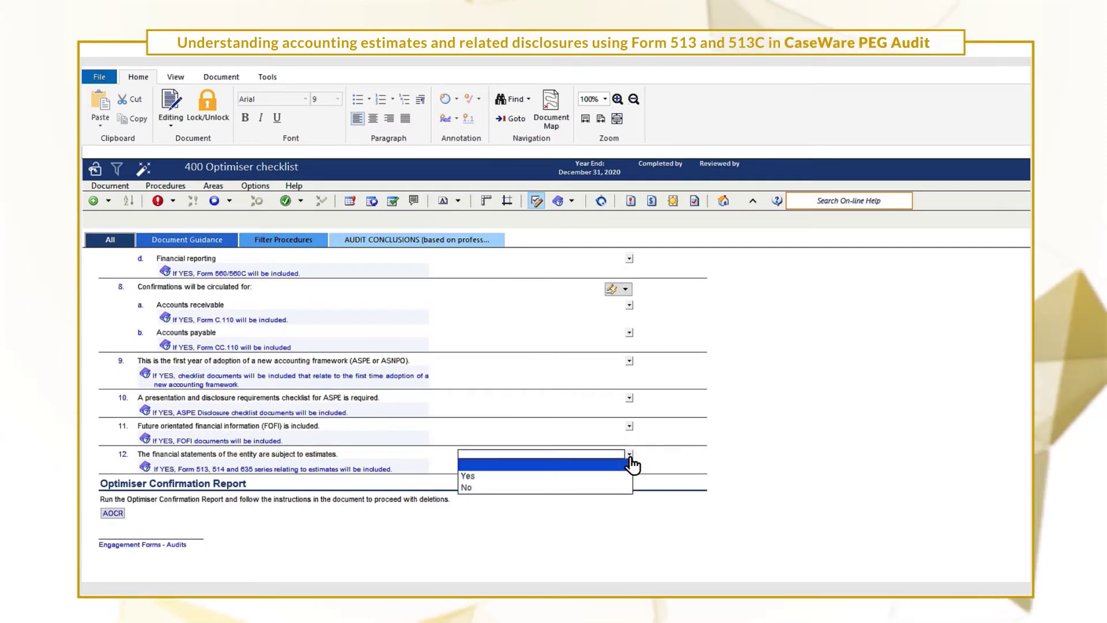
{"action": "left_click", "coordinate": [468, 478]}
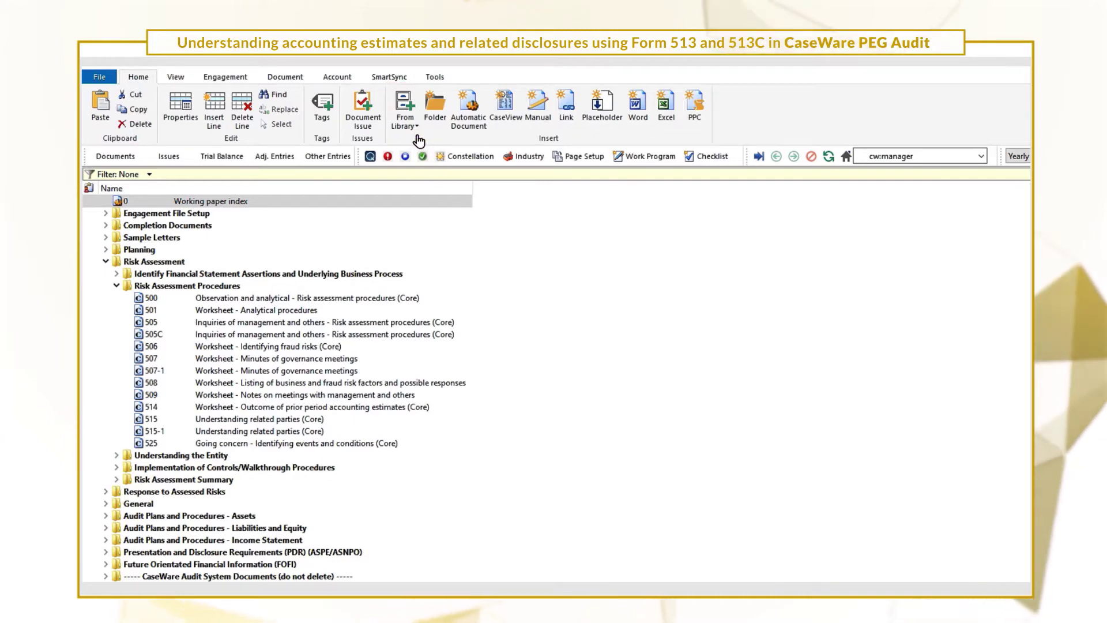
Step: Add form 513 from the PEG Audit library to the engagement file and open it
{"action": "left_click", "coordinate": [405, 121]}
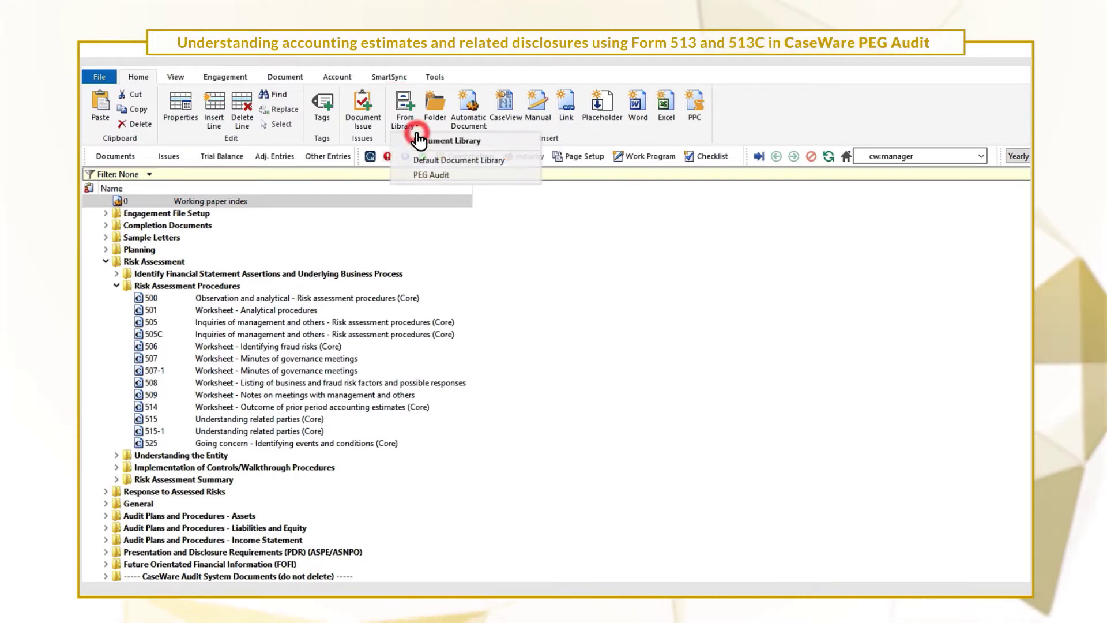
{"action": "left_click", "coordinate": [430, 174]}
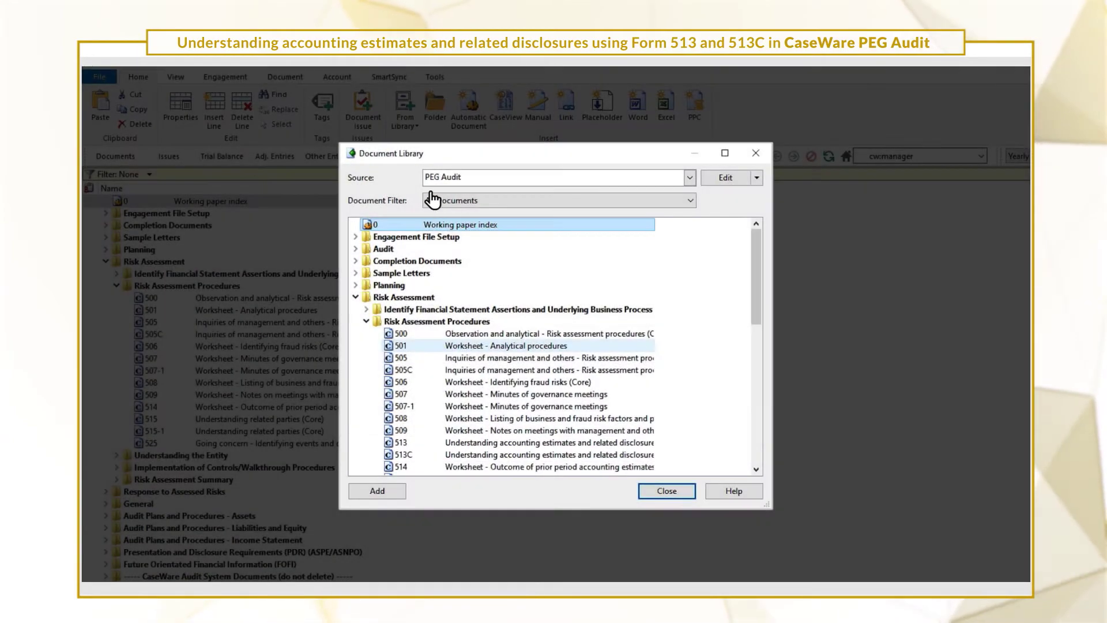
{"action": "left_click", "coordinate": [402, 447]}
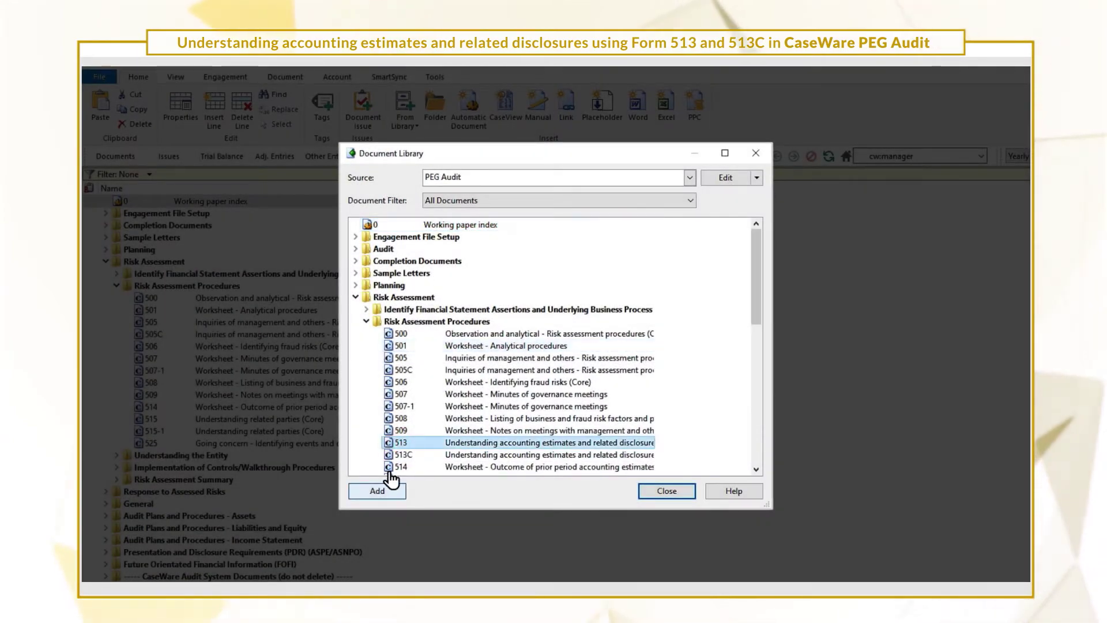
{"action": "left_click", "coordinate": [378, 495]}
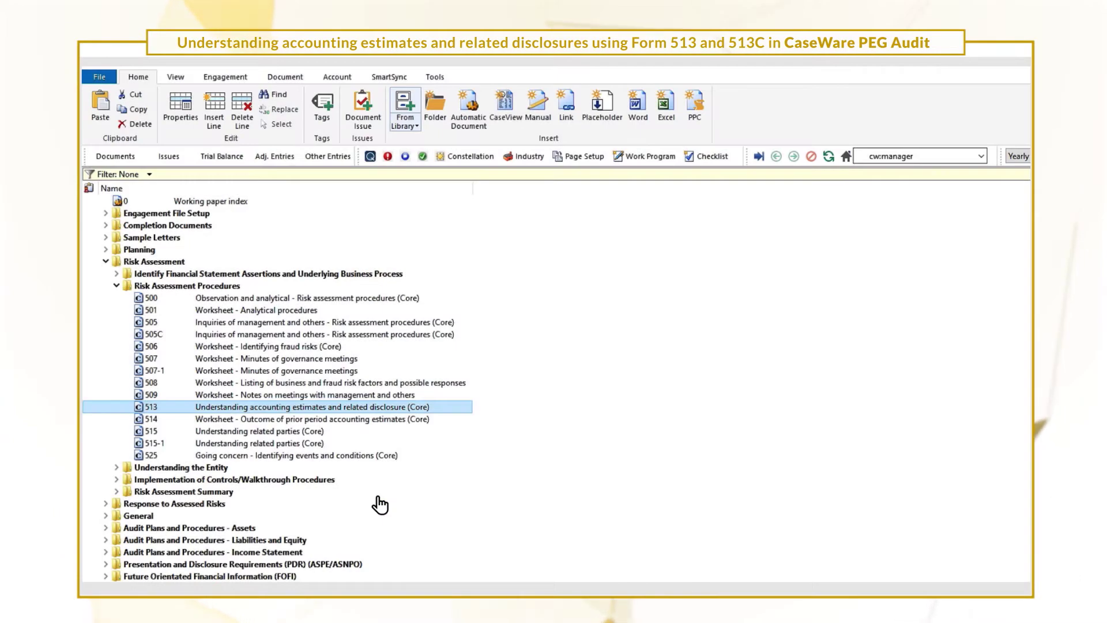
{"action": "double_click", "coordinate": [267, 409]}
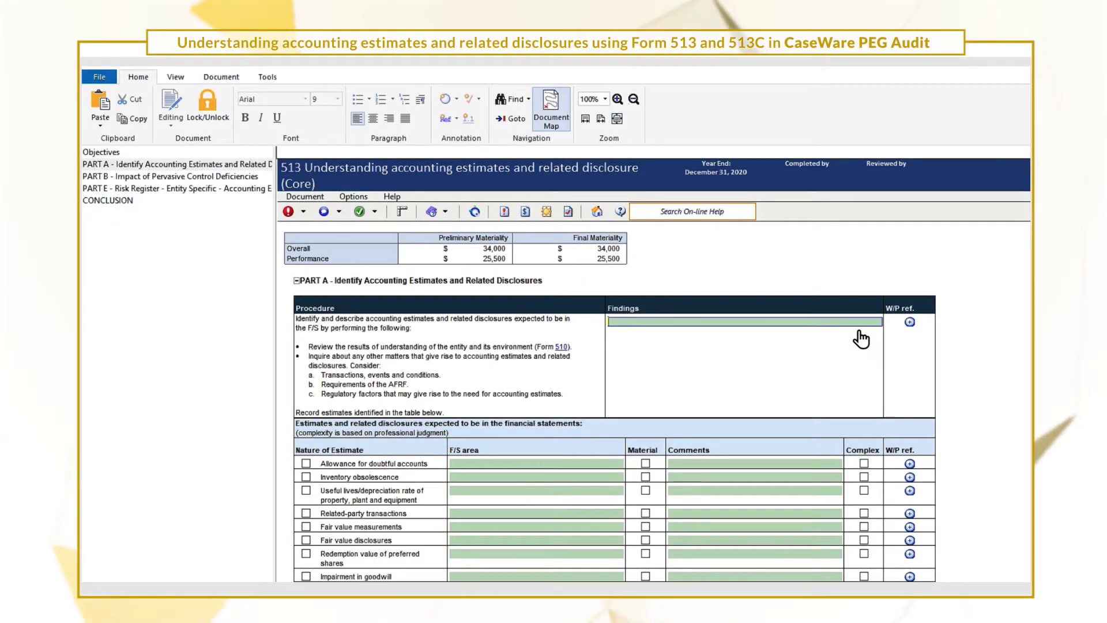
Step: Paste the Part A findings and include Allowance for doubtful accounts as a material estimate
{"action": "type", "text": "Discussed estimates with Gary and Whitney, no changes in expected estimates from prior year."}
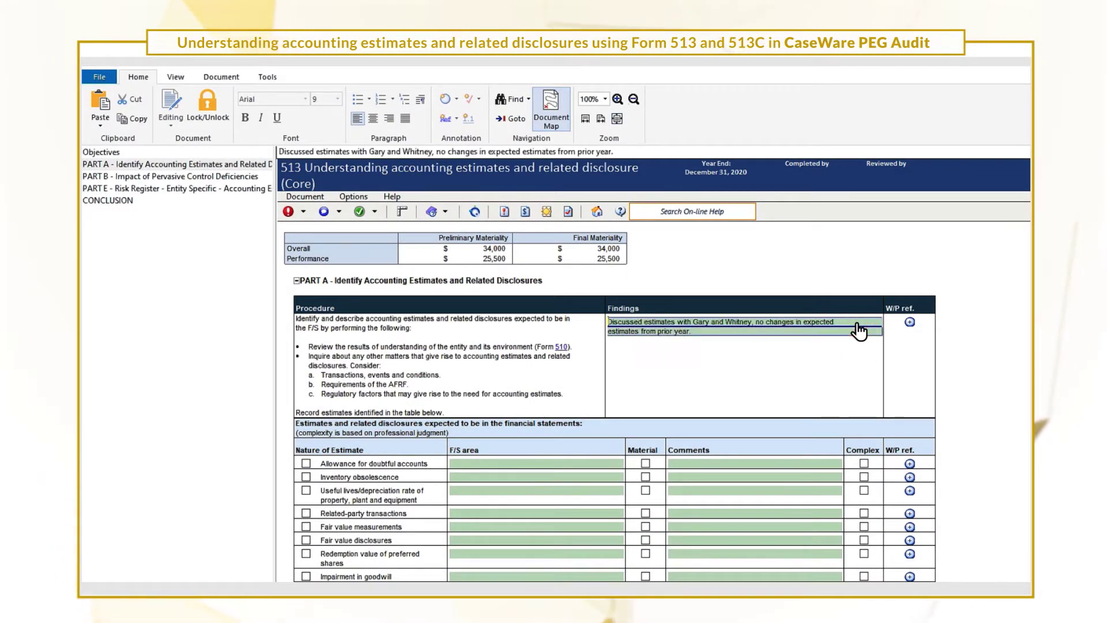
{"action": "left_click", "coordinate": [306, 466]}
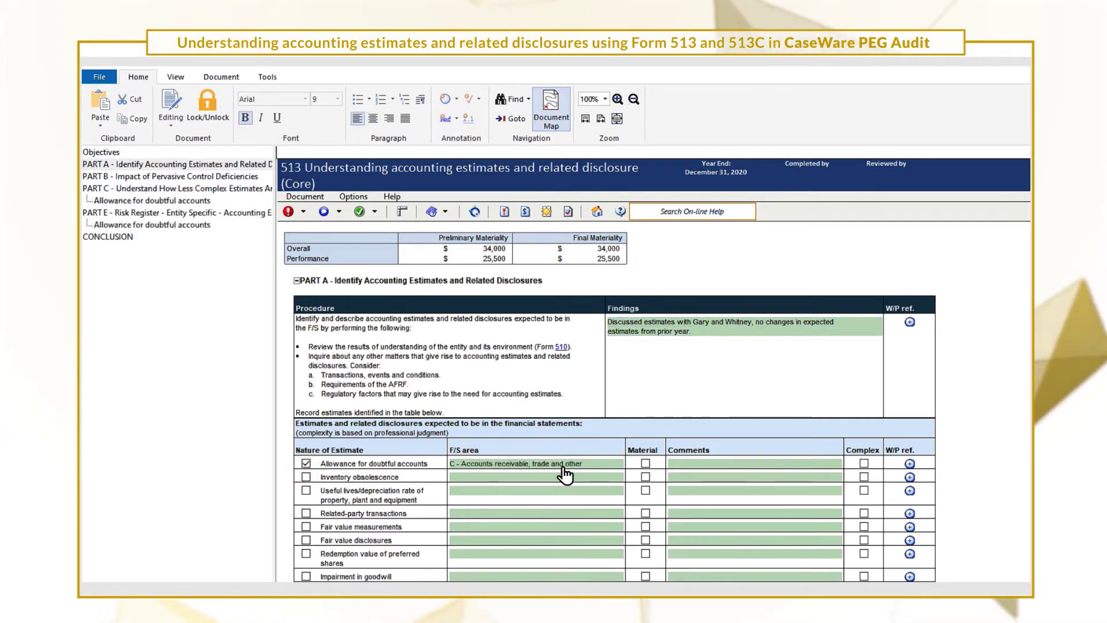
{"action": "left_click", "coordinate": [645, 465]}
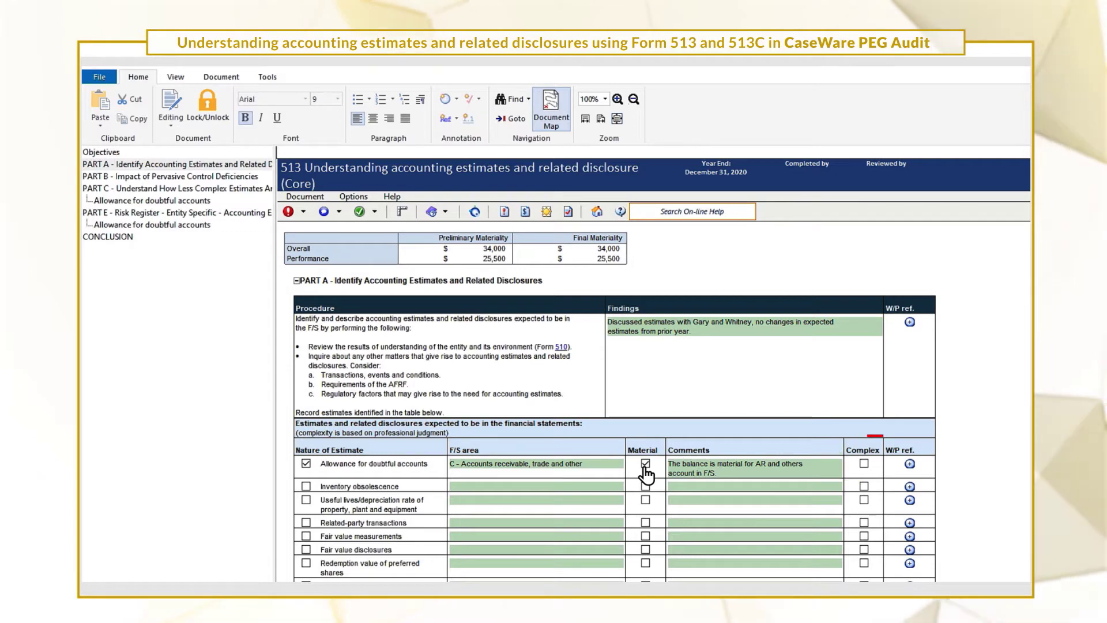
Step: Reference the allowance row to the C accounts receivable leadsheet
{"action": "left_click", "coordinate": [910, 466]}
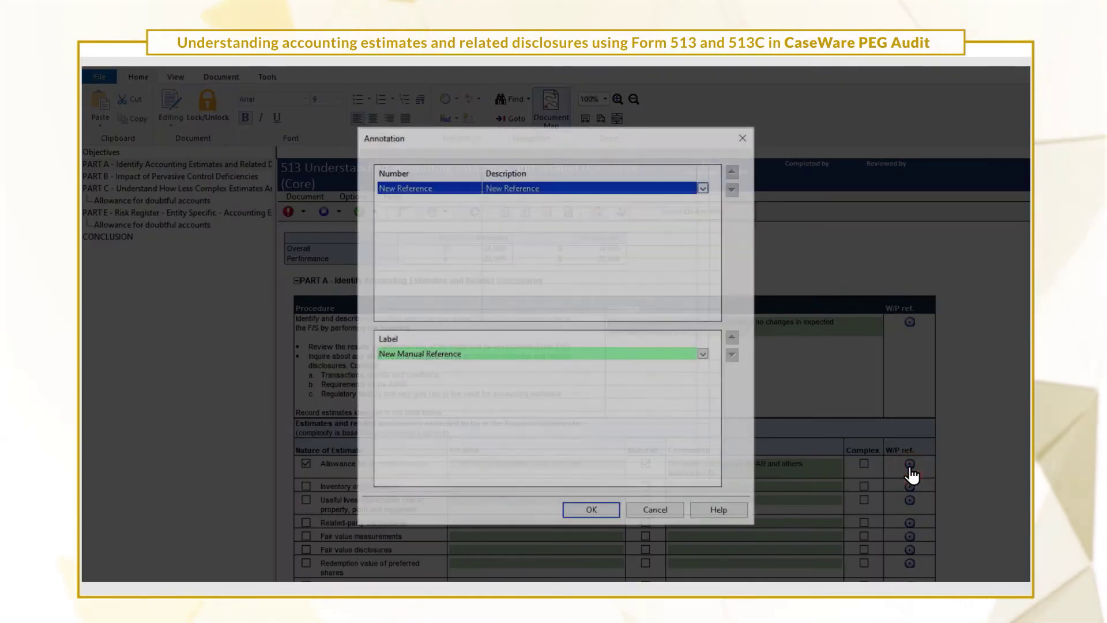
{"action": "left_click", "coordinate": [702, 189]}
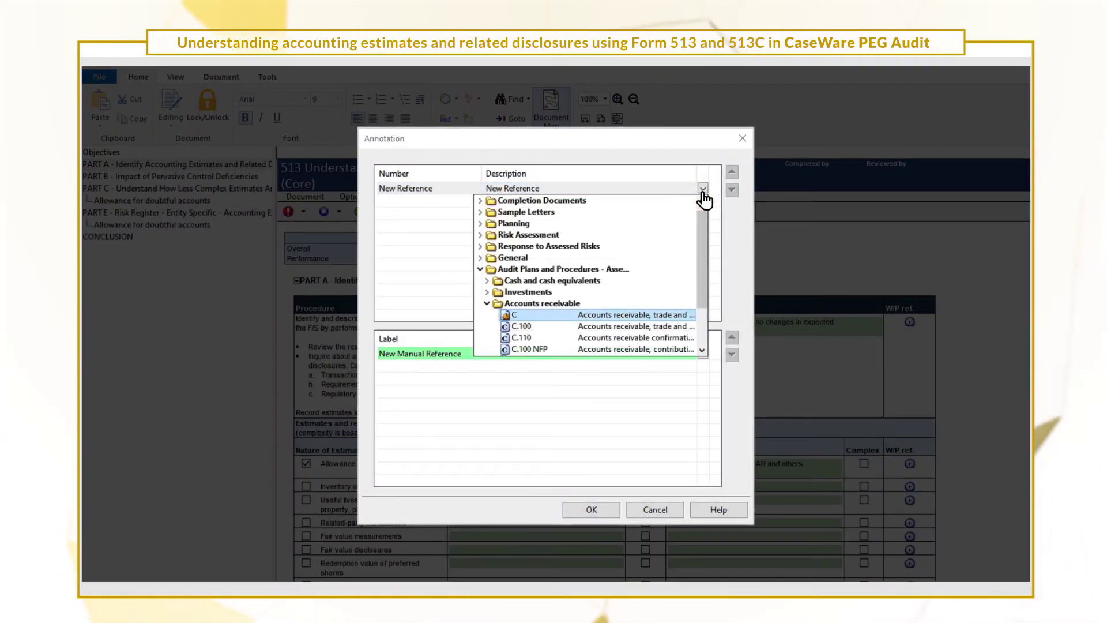
{"action": "left_click", "coordinate": [564, 317]}
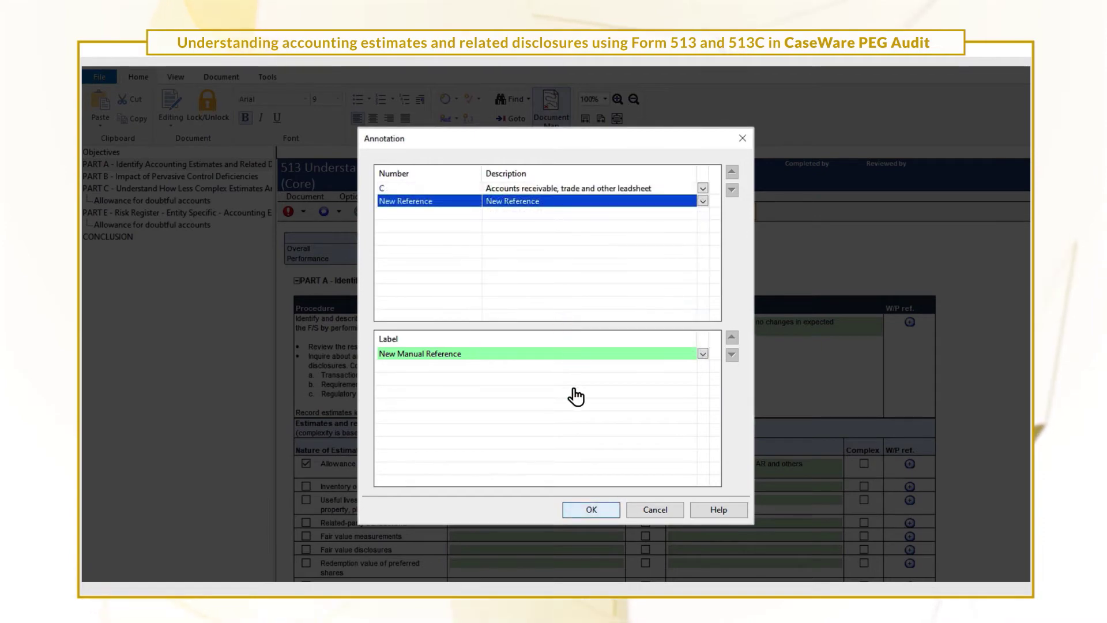
{"action": "left_click", "coordinate": [592, 511]}
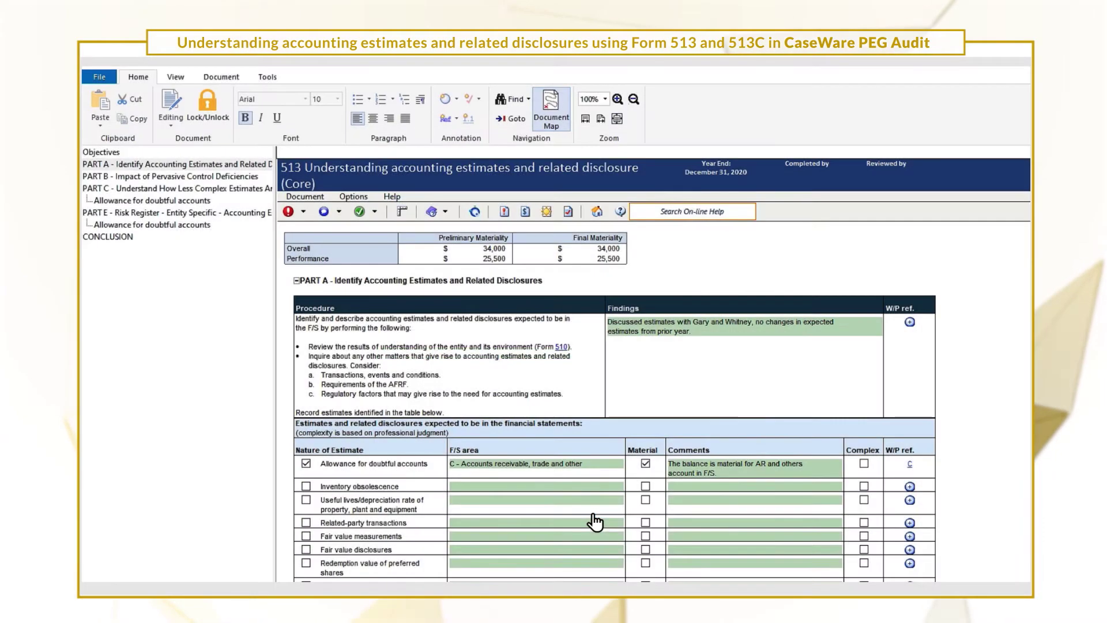
Step: Scroll down through Form 513 to review the remaining parts
{"action": "scroll", "coordinate": [595, 522], "scroll_direction": "down", "scroll_amount": 10}
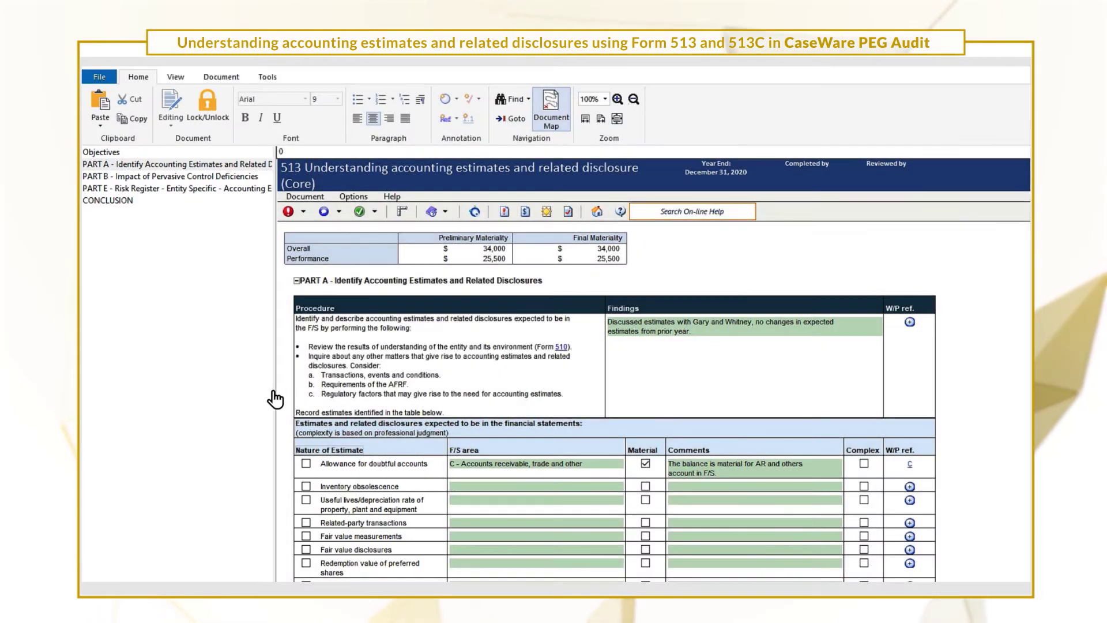
Step: Include the allowance estimate, then use the Document Map to review Parts C, D and E
{"action": "left_click", "coordinate": [306, 464]}
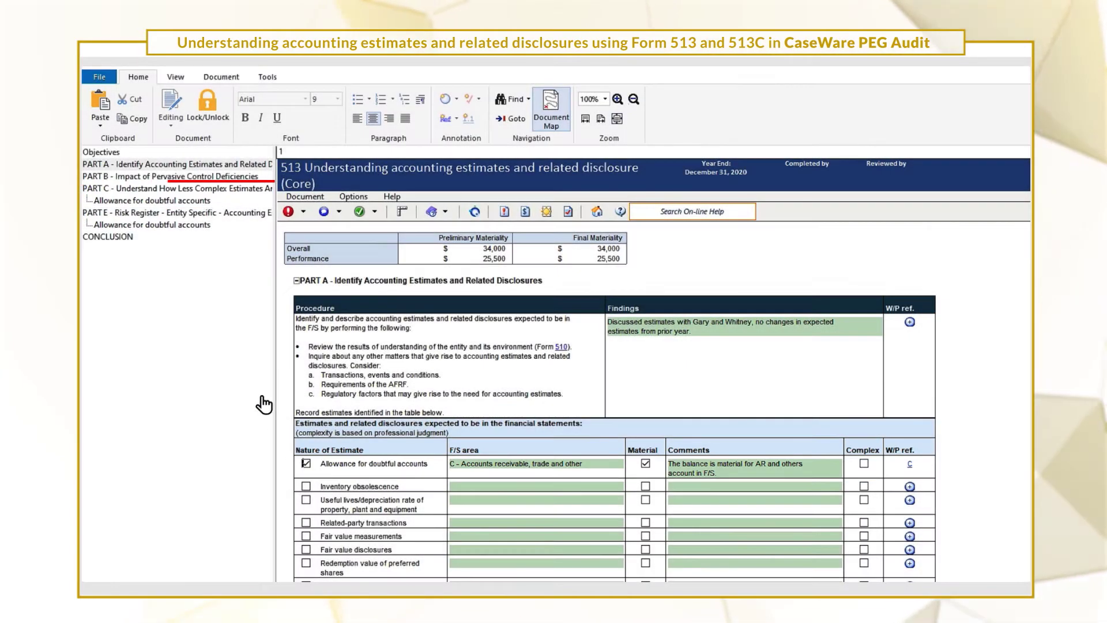
{"action": "left_click", "coordinate": [131, 190]}
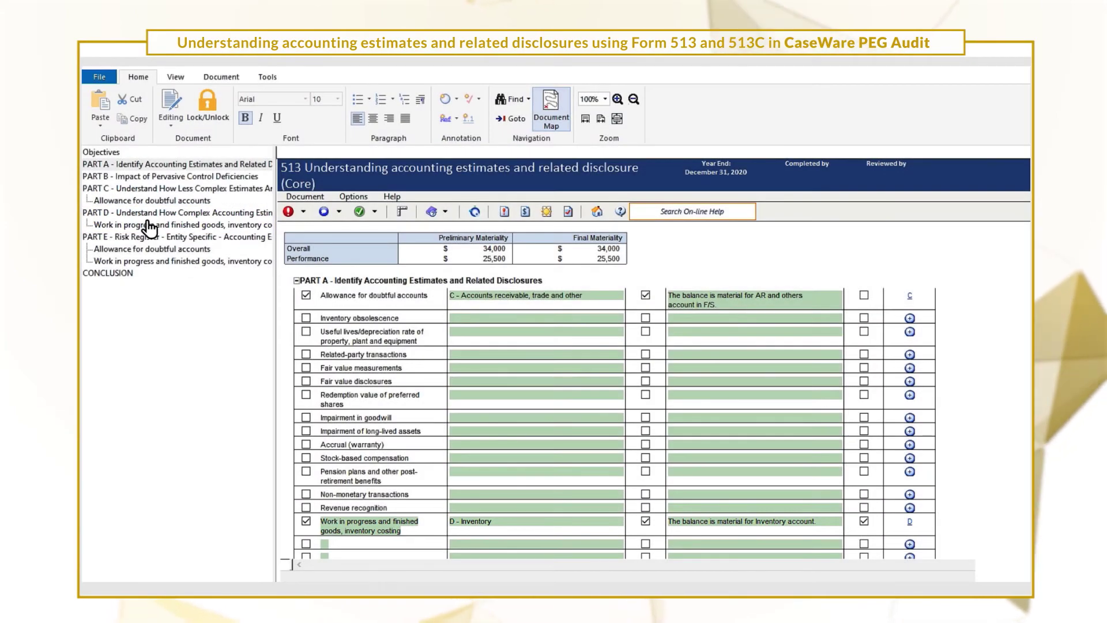
{"action": "left_click", "coordinate": [149, 226]}
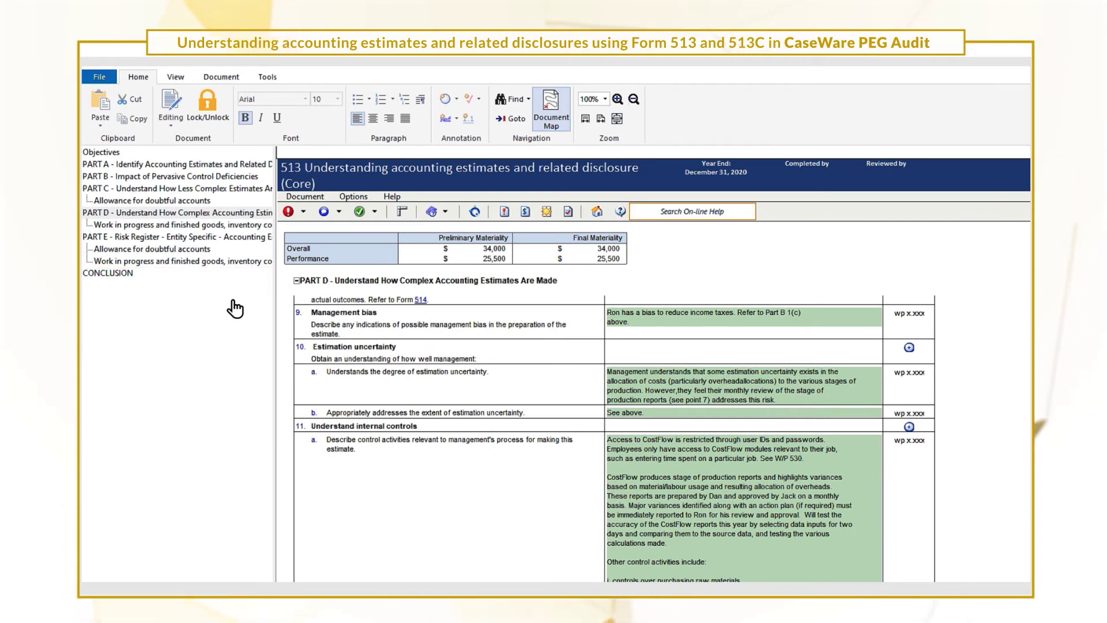
{"action": "left_click", "coordinate": [238, 250]}
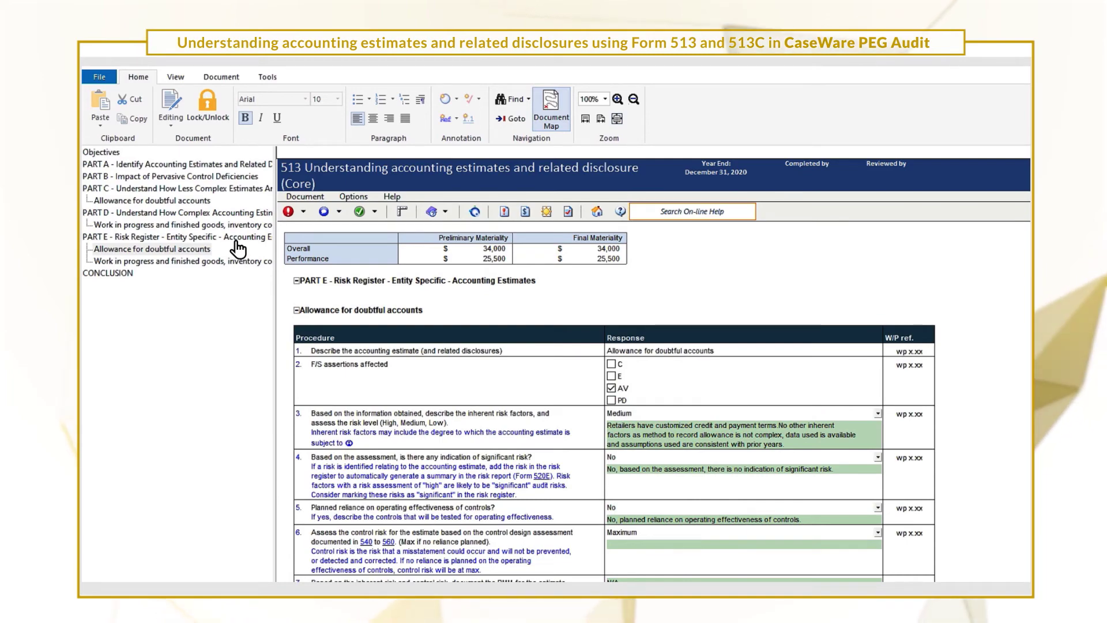
{"action": "left_click", "coordinate": [175, 262]}
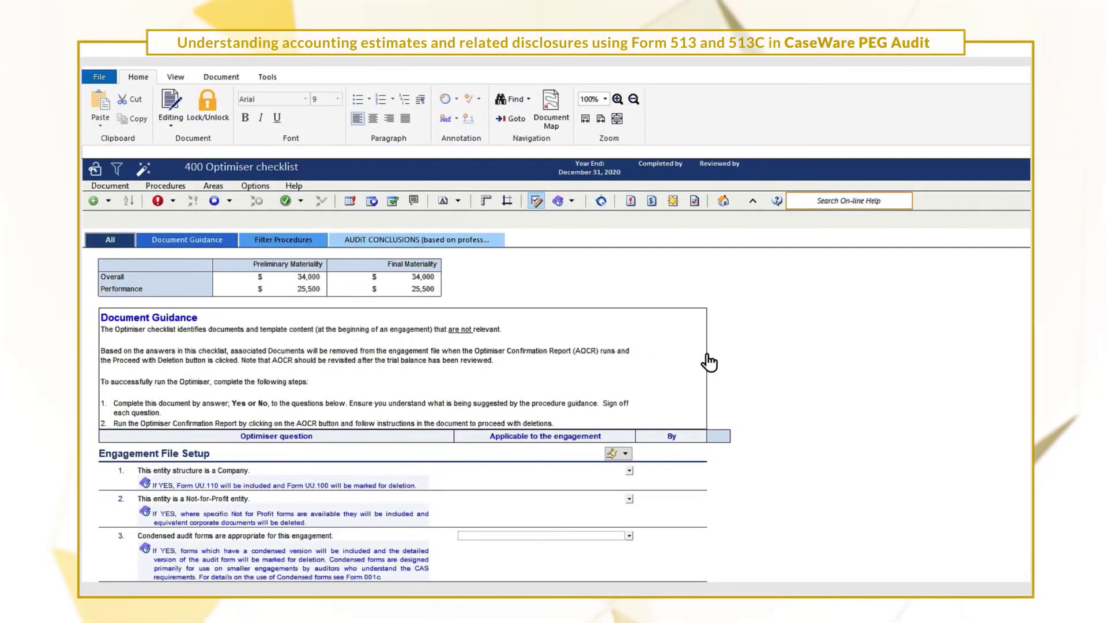
Step: Answer Yes to item 3 (condensed audit forms) and item 12 (estimates) in the Optimiser checklist
{"action": "scroll", "coordinate": [709, 362], "scroll_direction": "down", "scroll_amount": 5}
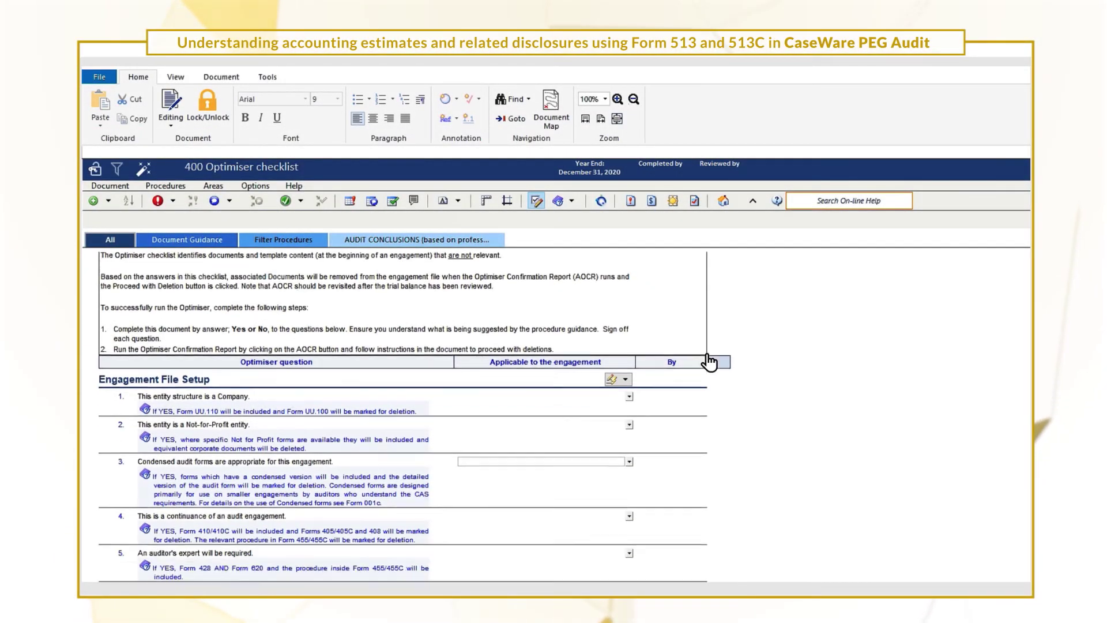
{"action": "left_click", "coordinate": [629, 340]}
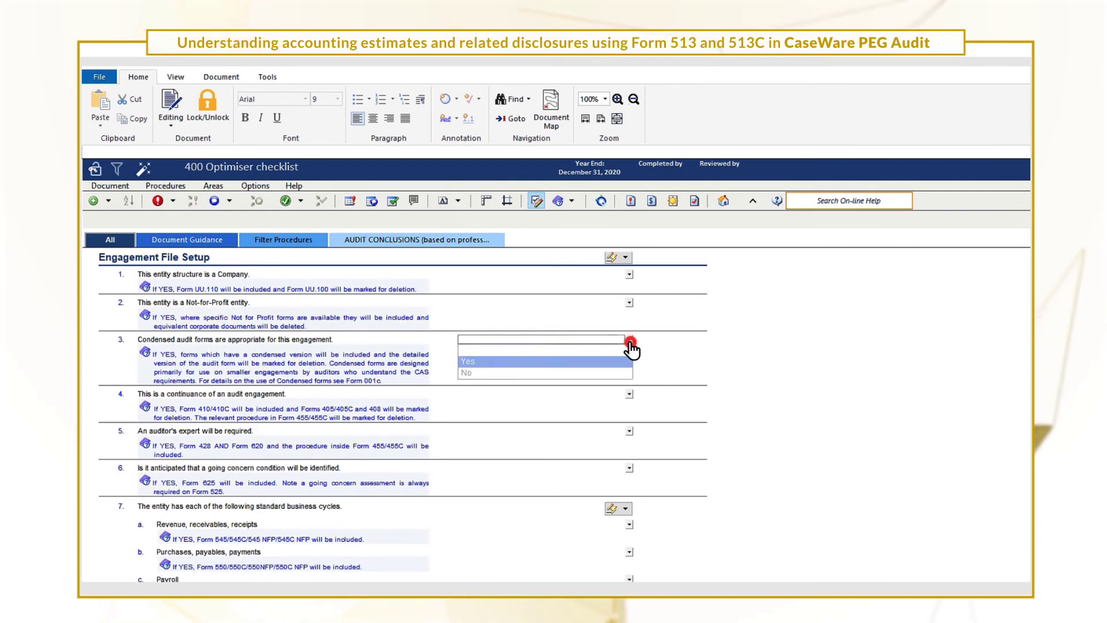
{"action": "left_click", "coordinate": [468, 363]}
{"action": "scroll", "coordinate": [468, 370], "scroll_direction": "down", "scroll_amount": 9}
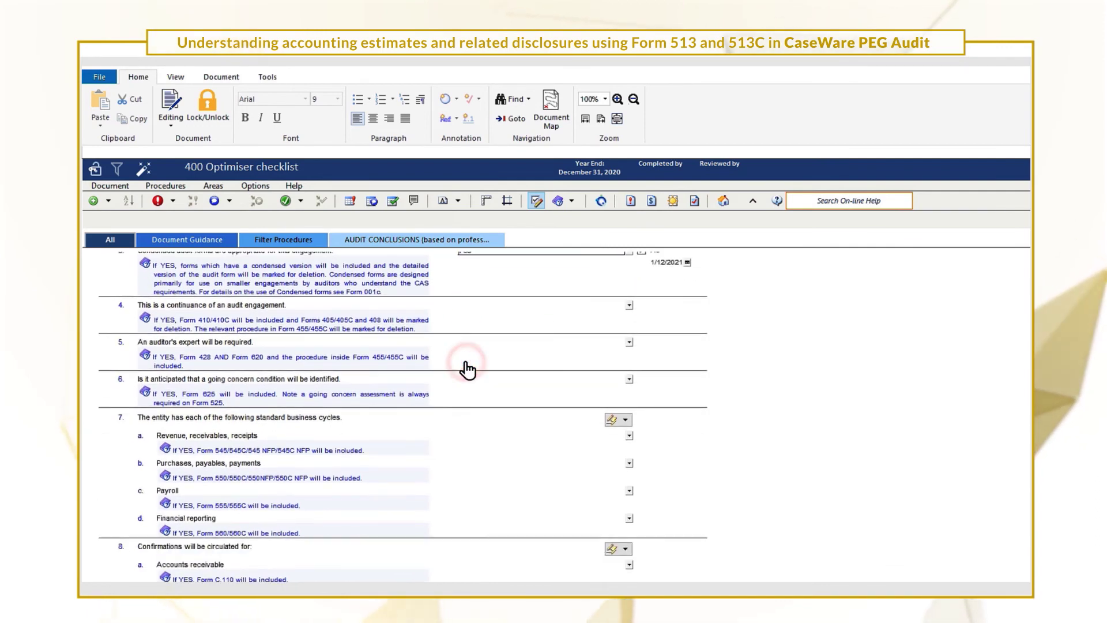
{"action": "left_click", "coordinate": [629, 453]}
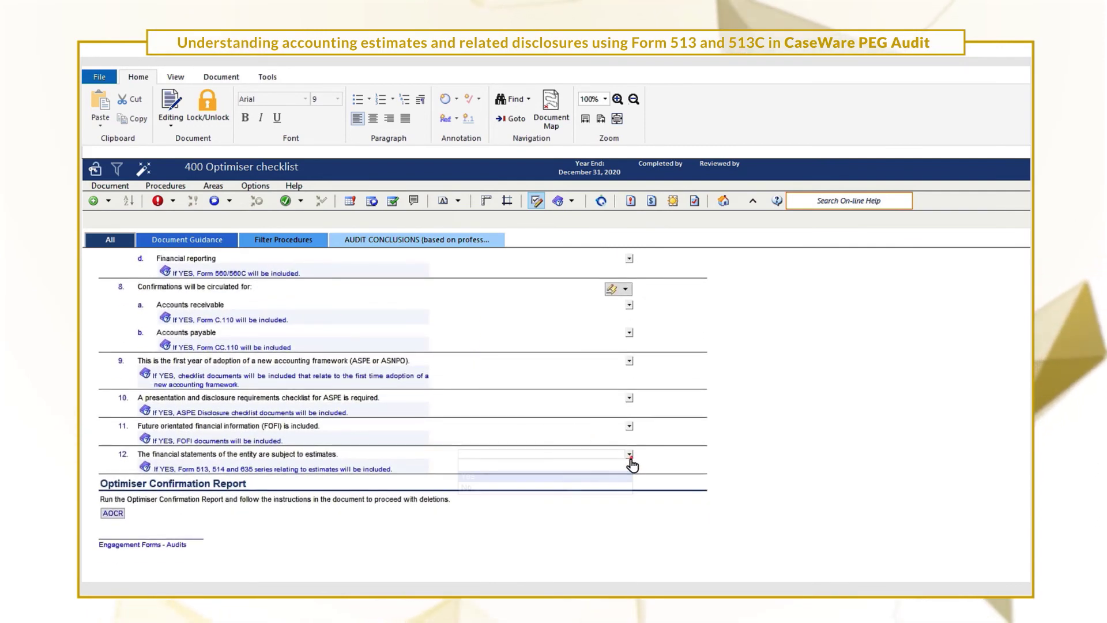
{"action": "left_click", "coordinate": [467, 477]}
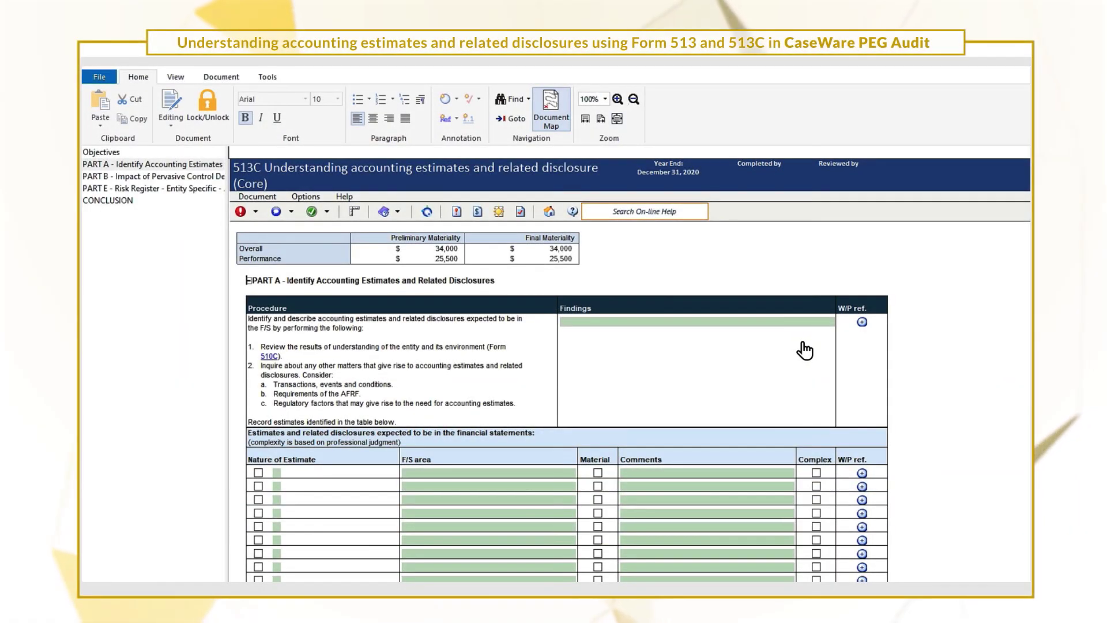
Step: Paste the prepared finding into Findings and mark the Lawsuit estimate as material
{"action": "left_click", "coordinate": [795, 323]}
{"action": "type", "text": "Discussed estimates with Gary and Whitney.  No changes to existing estimates. There is a possible new estimate regarding a lawsuit from Q2, when an electronics display fell over and caused minor personal injury."}
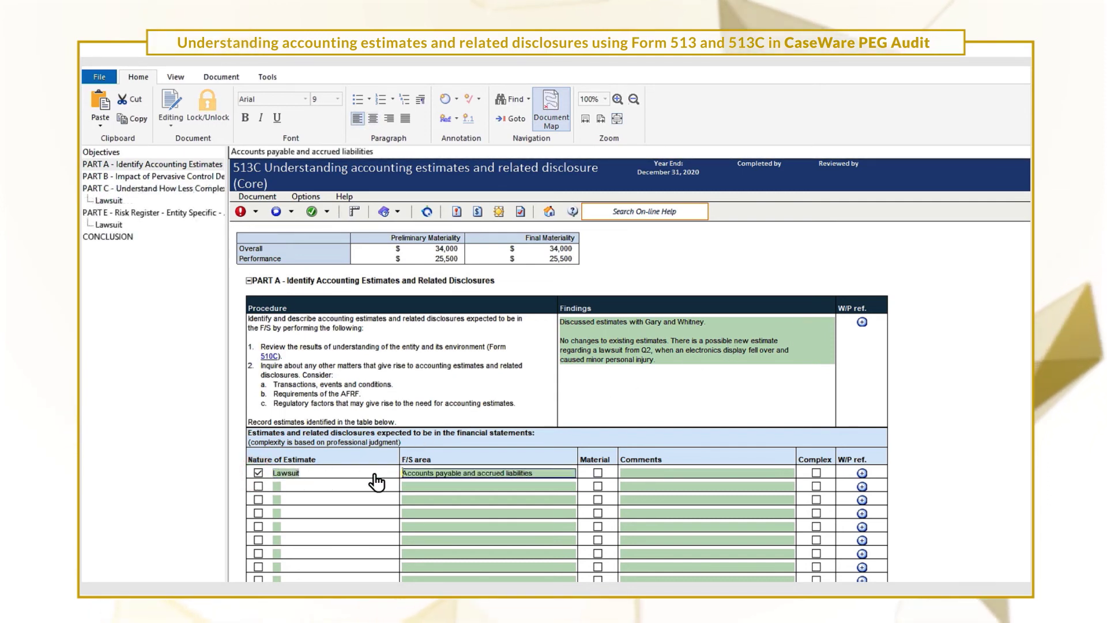
{"action": "left_click", "coordinate": [597, 473]}
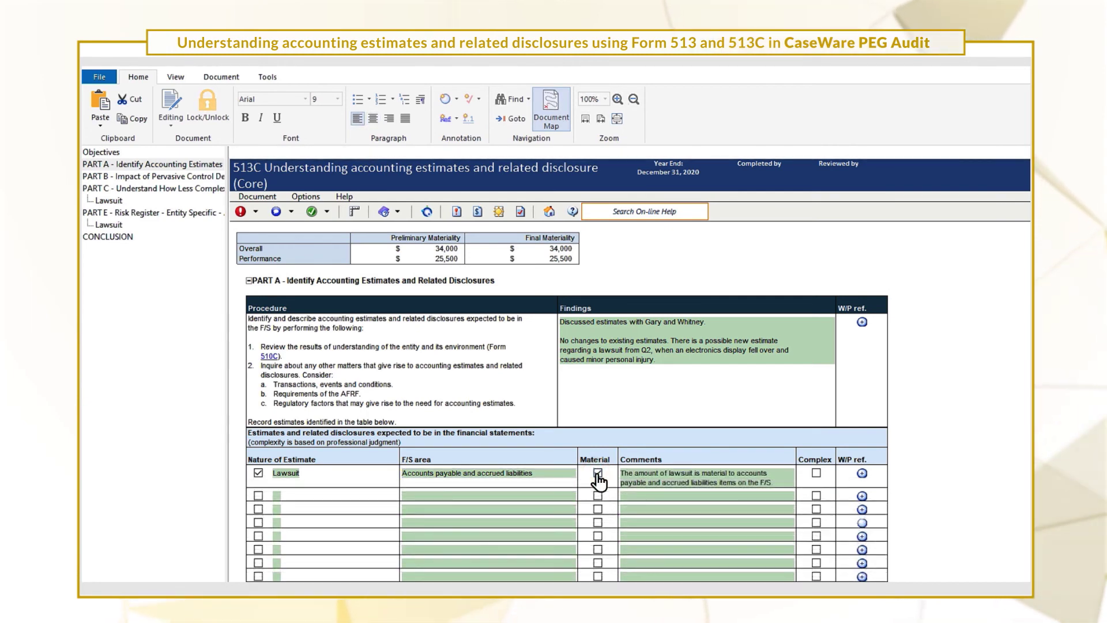
Step: Reference the Lawsuit row to the CC accounts payable leadsheet
{"action": "left_click", "coordinate": [861, 474]}
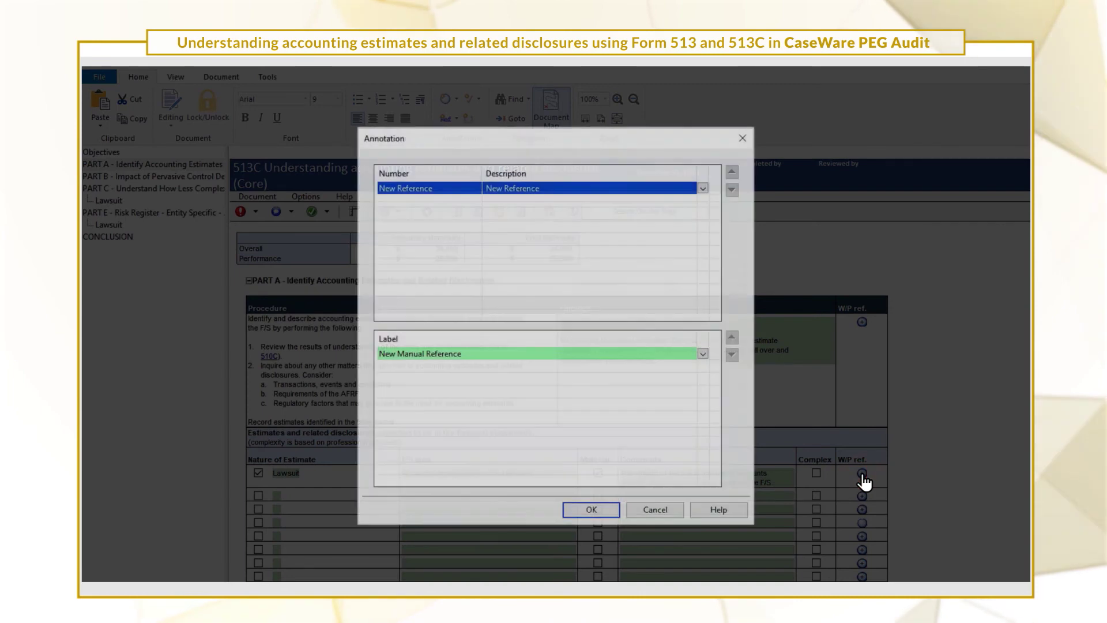
{"action": "left_click", "coordinate": [703, 189]}
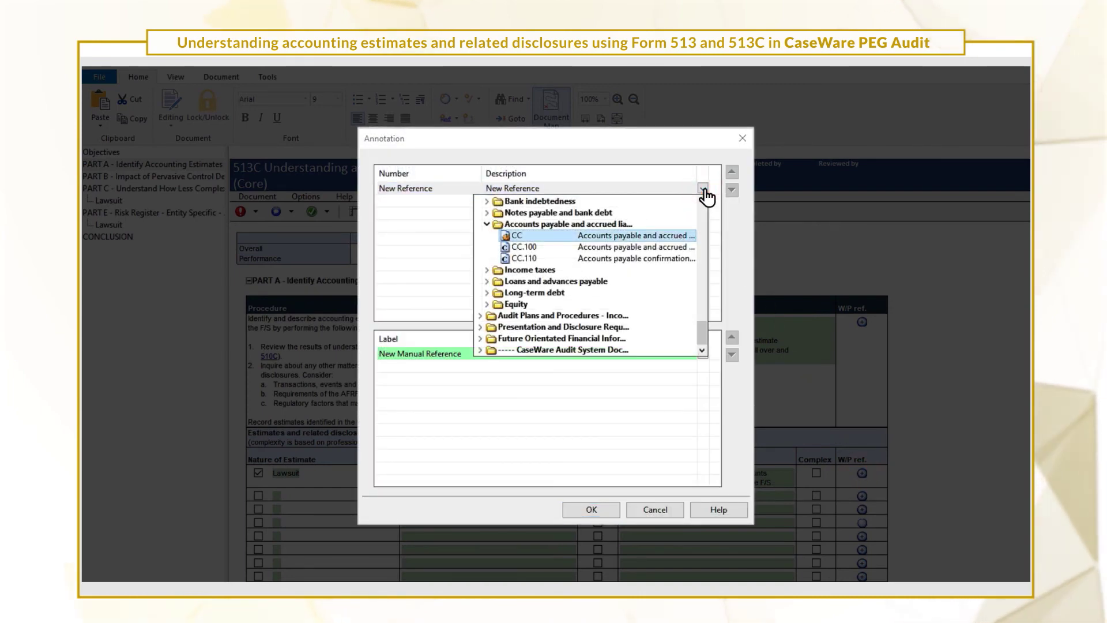
{"action": "left_click", "coordinate": [516, 236]}
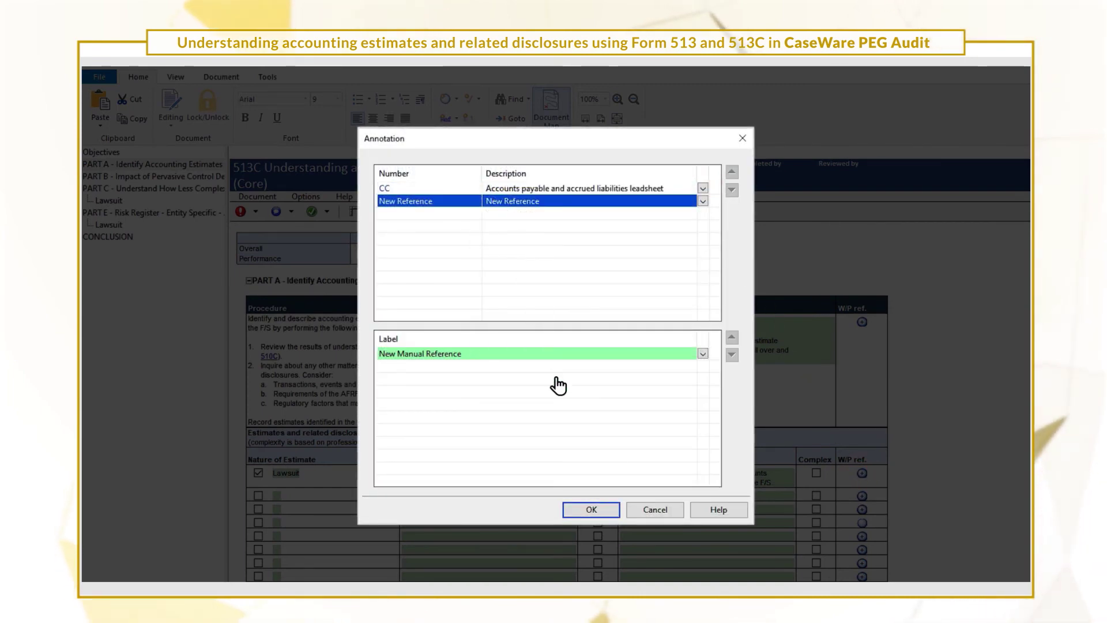
{"action": "left_click", "coordinate": [591, 510]}
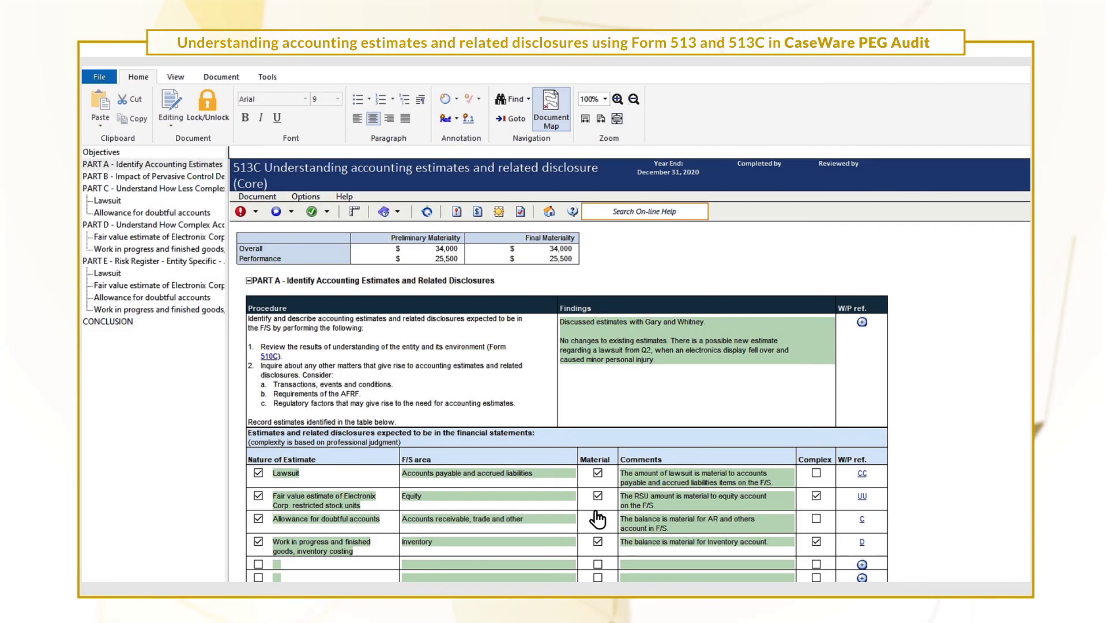